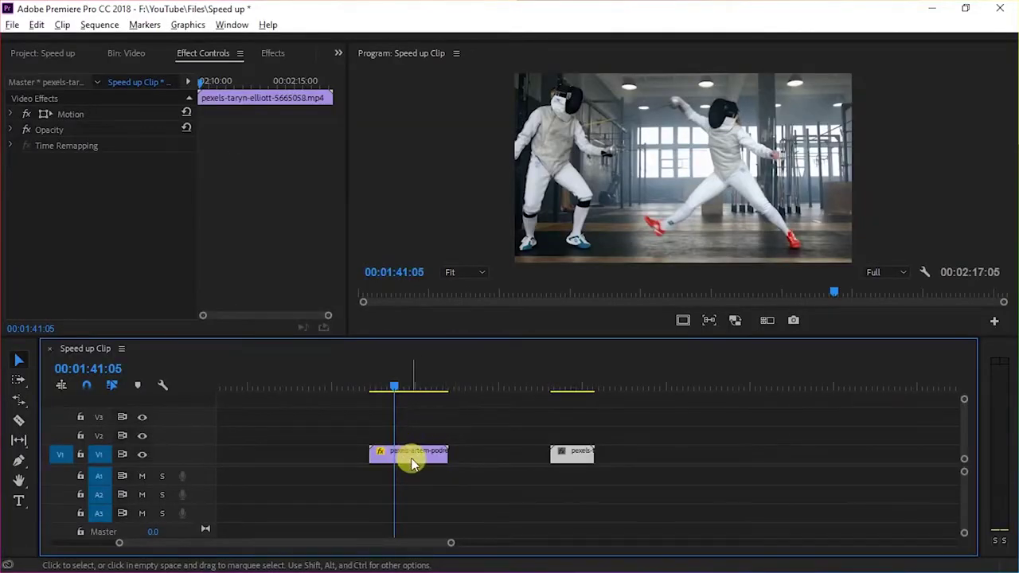
- Select the pexels-artem-podrez fencing clip on track V1
left_click(409, 456)
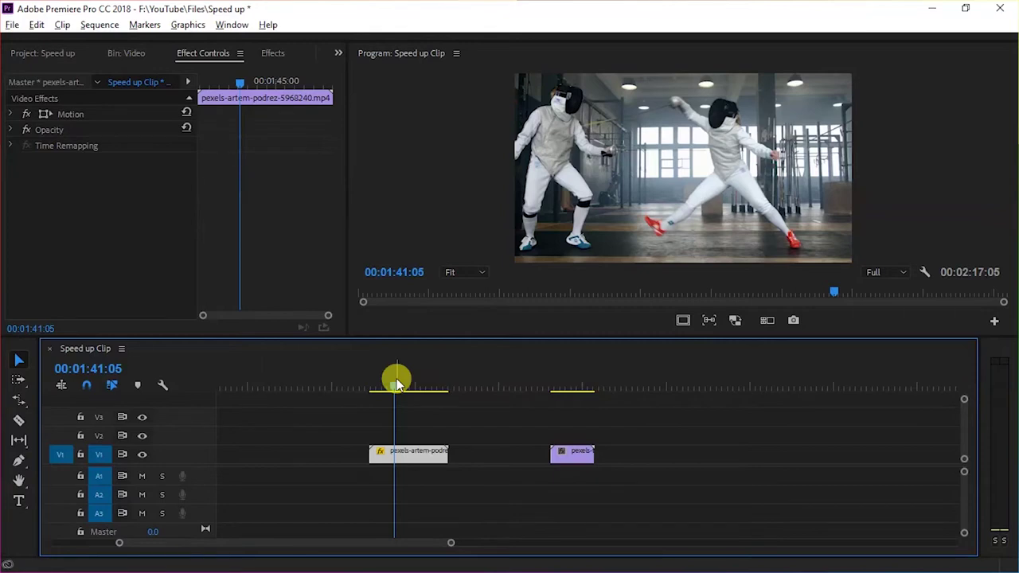
- In the fencing clip's Speed/Duration dialog, enter 200% speed, then set duration to 00:00:05:00 (282.5%)
right_click(419, 457)
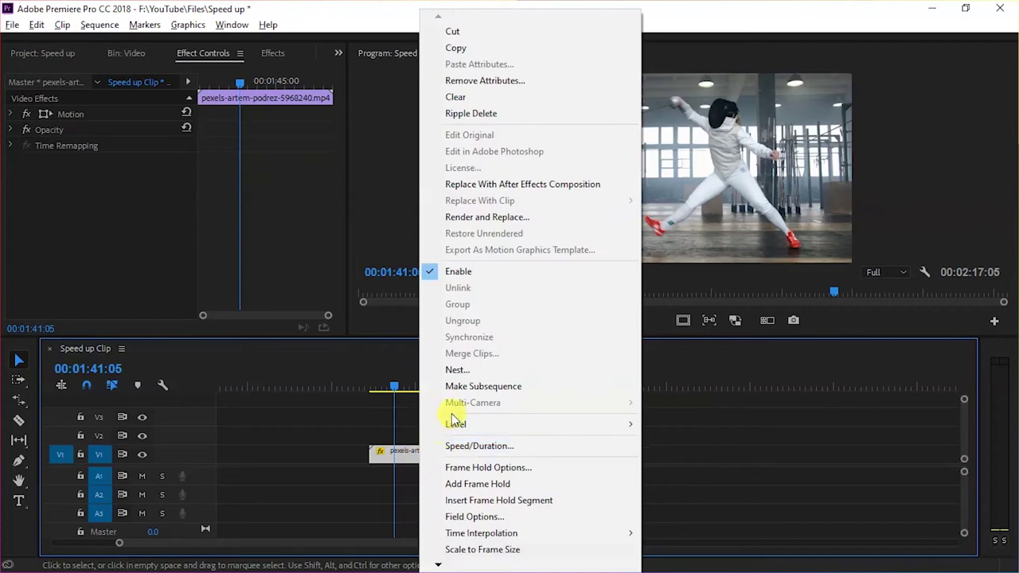
left_click(463, 447)
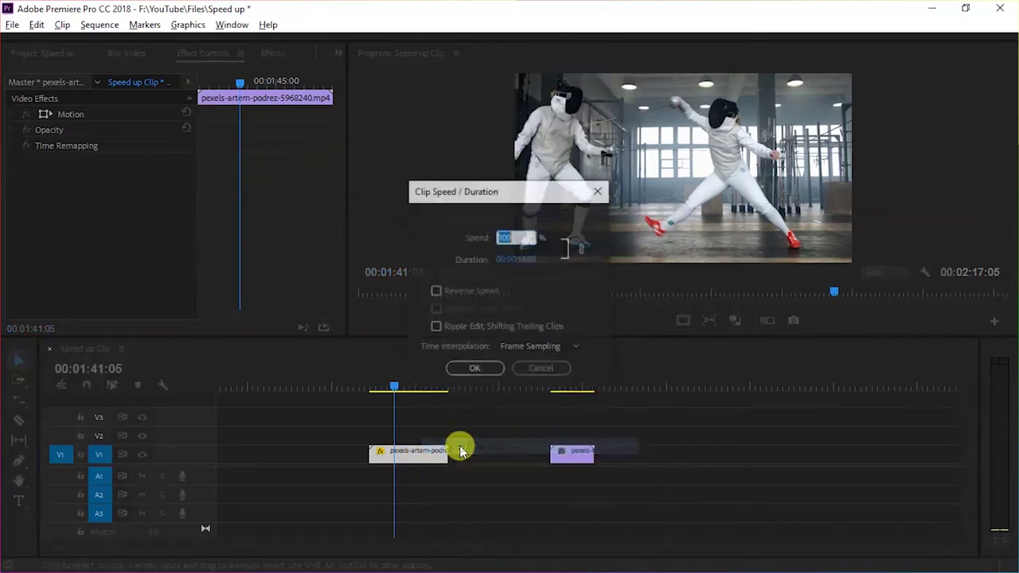
left_click_drag(445, 183, 336, 214)
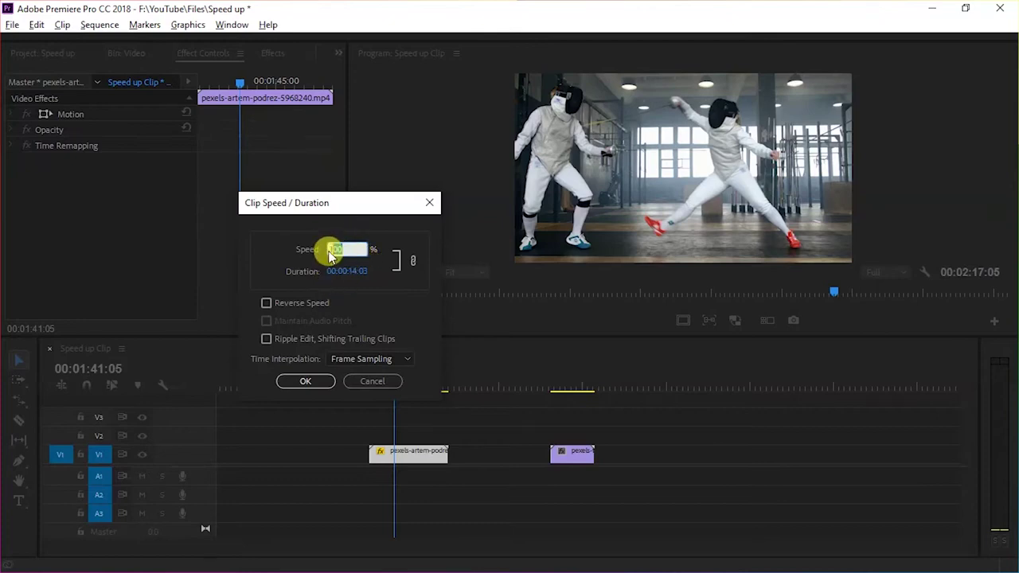
left_click(326, 254)
type("200")
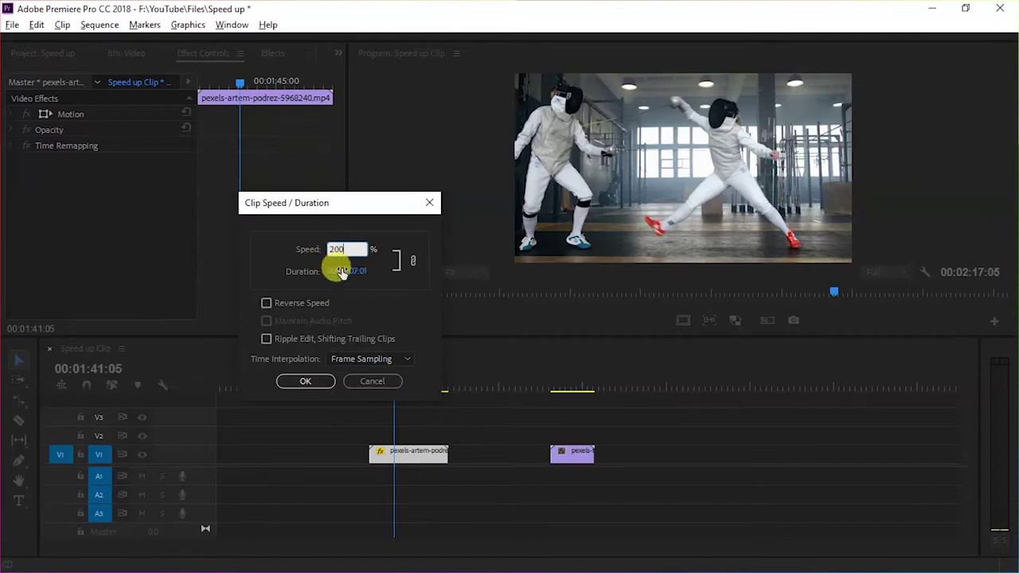
left_click(350, 279)
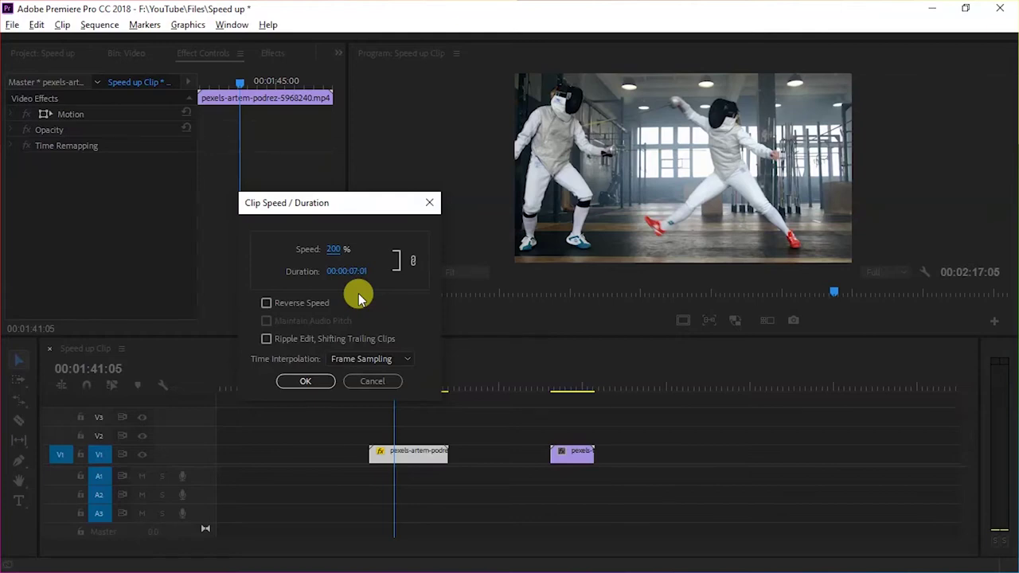
left_click(359, 272)
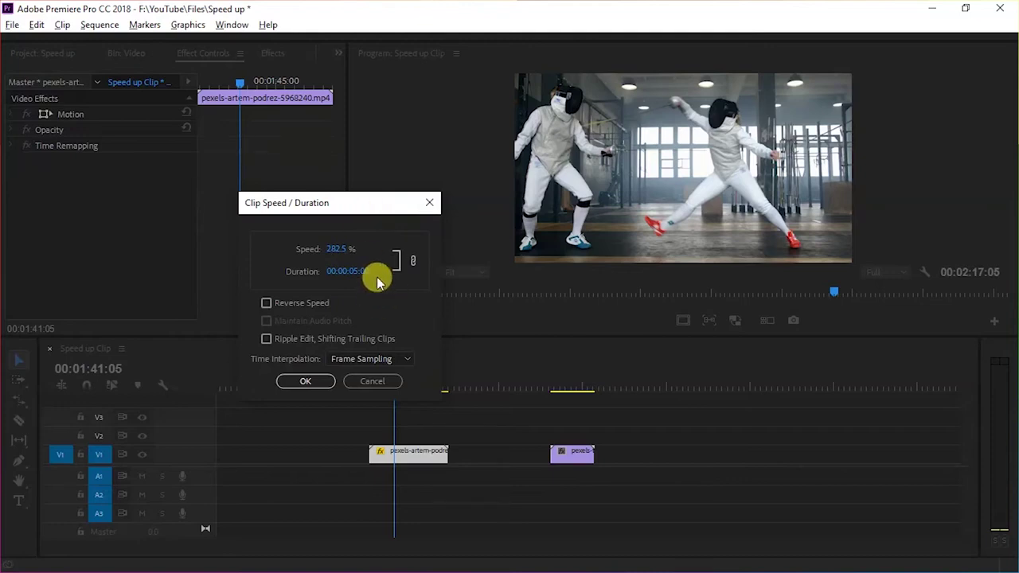
- Apply the new speed and play back the shortened fencing clip
left_click(305, 380)
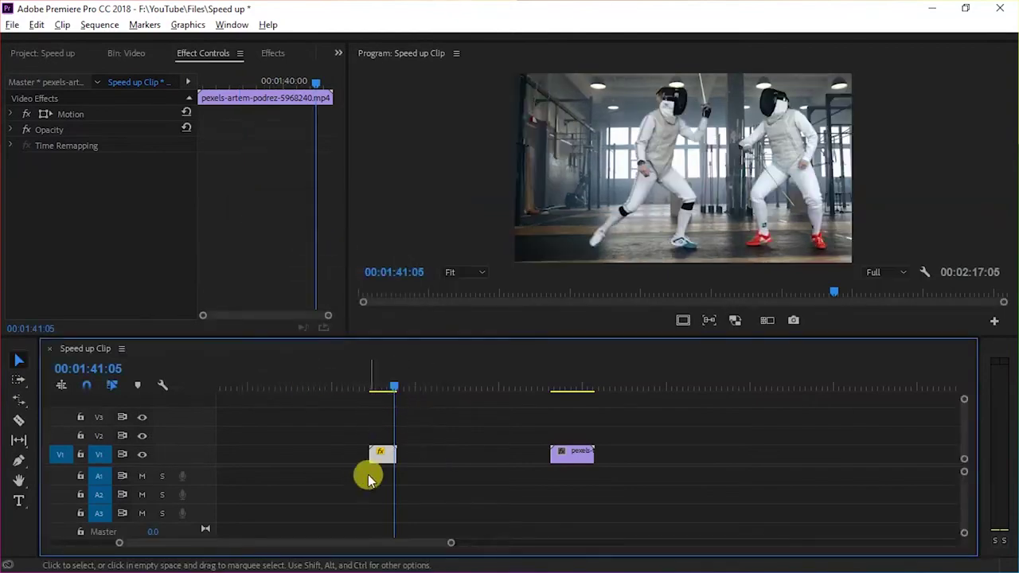
scroll(336, 475, "up", 2)
scroll(382, 475, "up", 2)
scroll(386, 466, "down", 3)
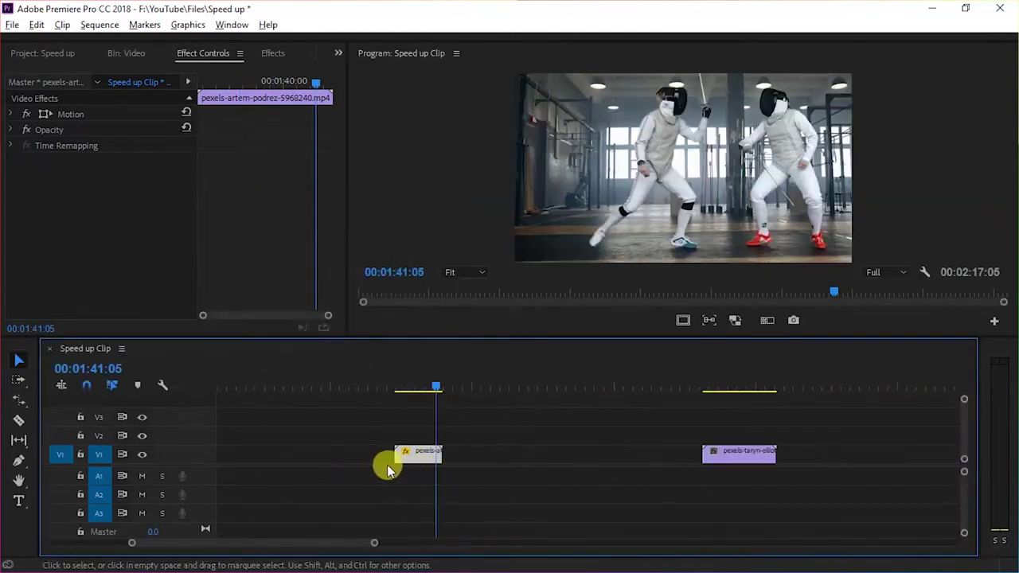
scroll(390, 461, "down", 1)
left_click_drag(424, 387, 398, 387)
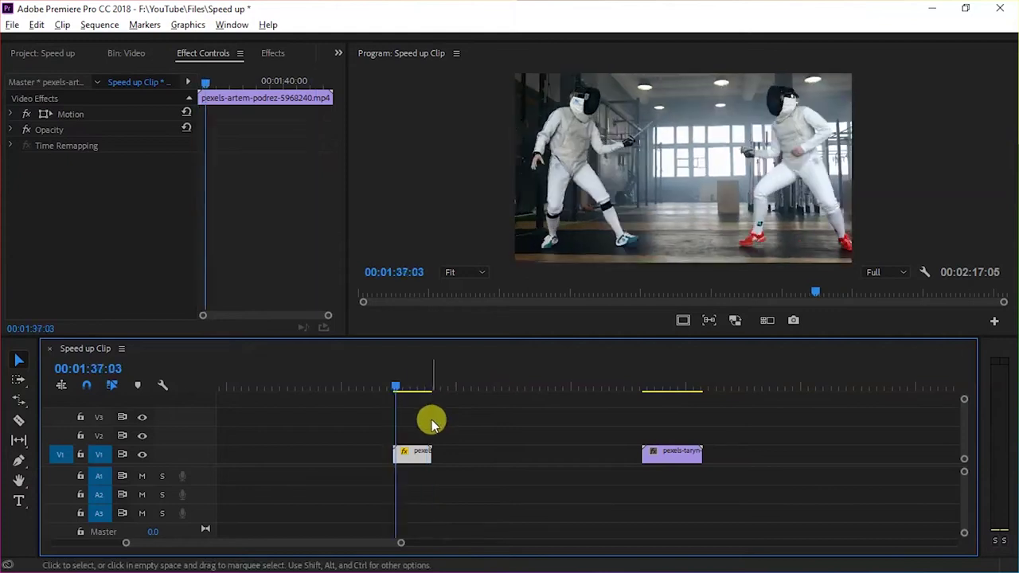
key("space")
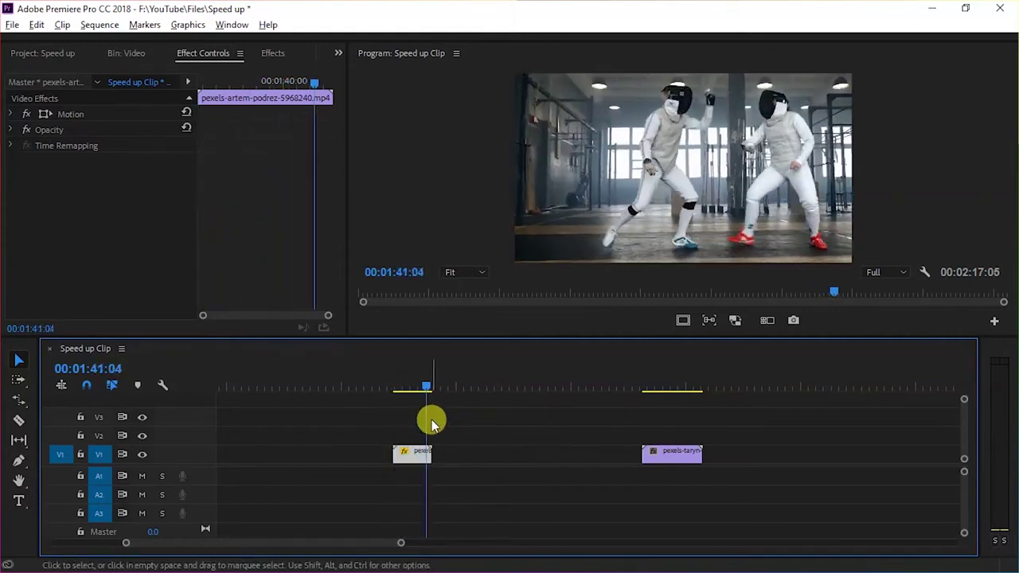
key("space")
- Drag the street clip earlier on V1 and place the playhead at its start
left_click_drag(427, 388, 417, 388)
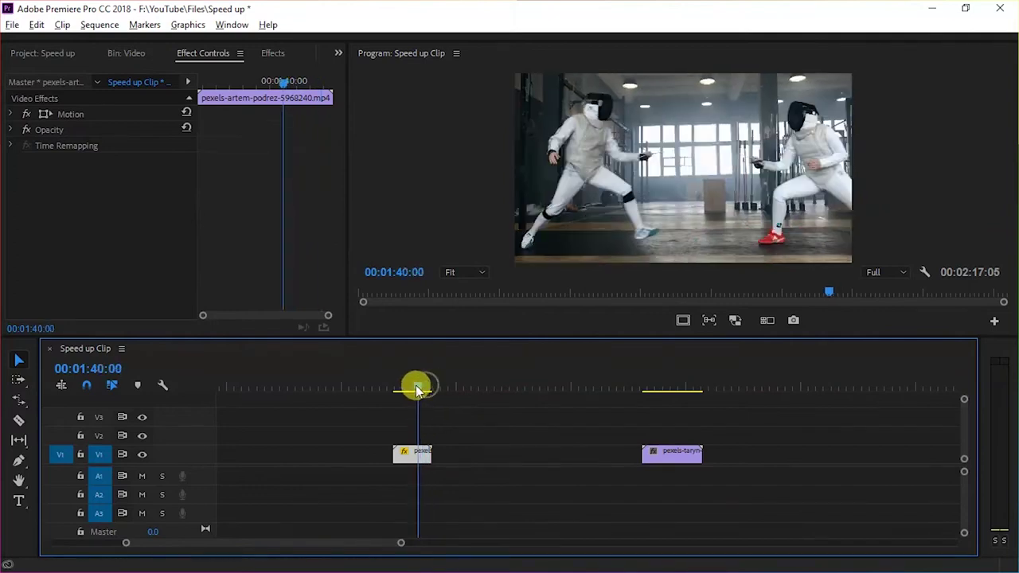
left_click_drag(667, 454, 535, 454)
left_click(527, 380)
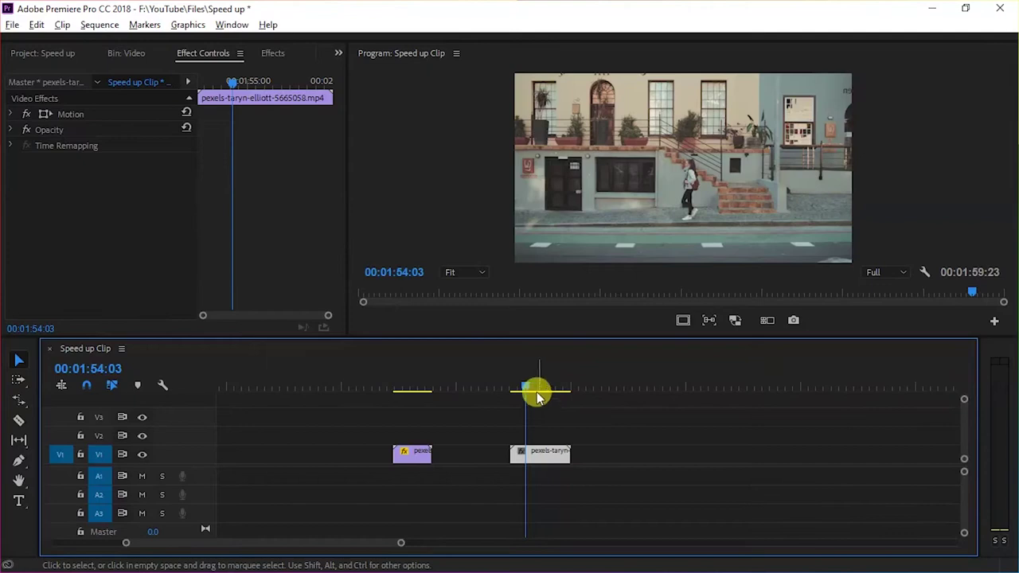
left_click_drag(525, 379, 521, 380)
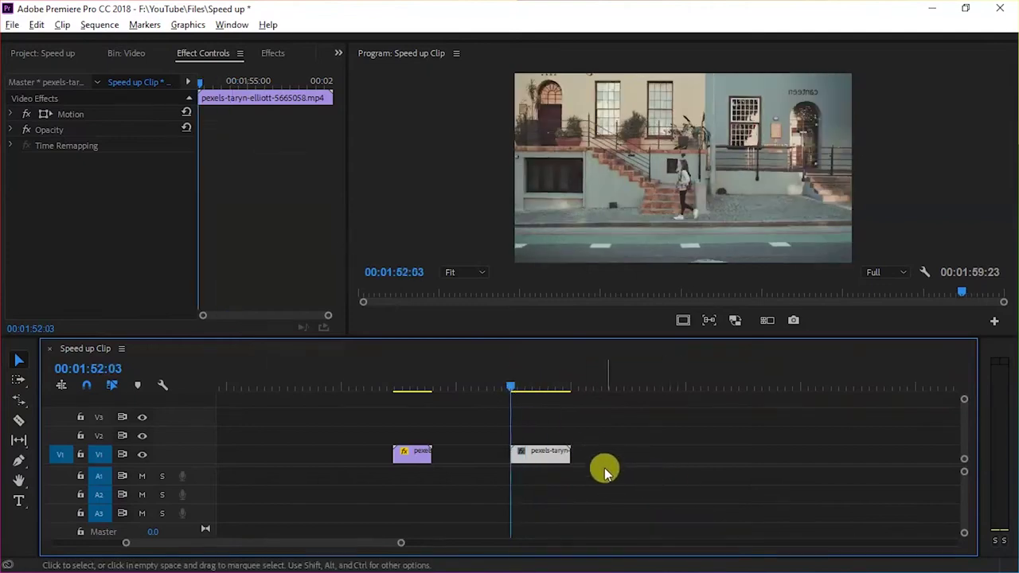
scroll(602, 469, "up", 2, "alt")
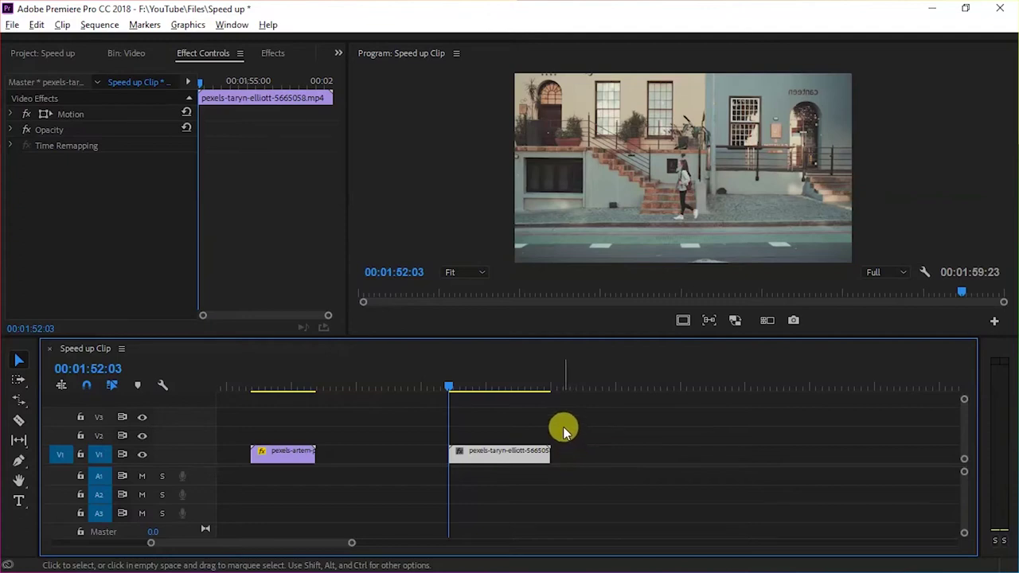
- With the Rate Stretch Tool, drag the street clip's right edge left to 264.78% speed
left_click(20, 406)
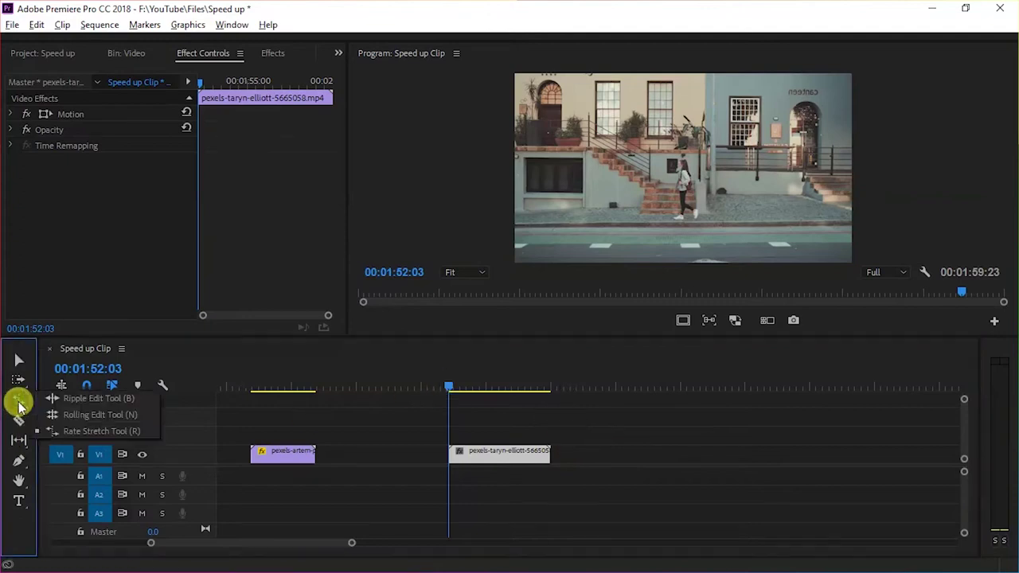
left_click(87, 431)
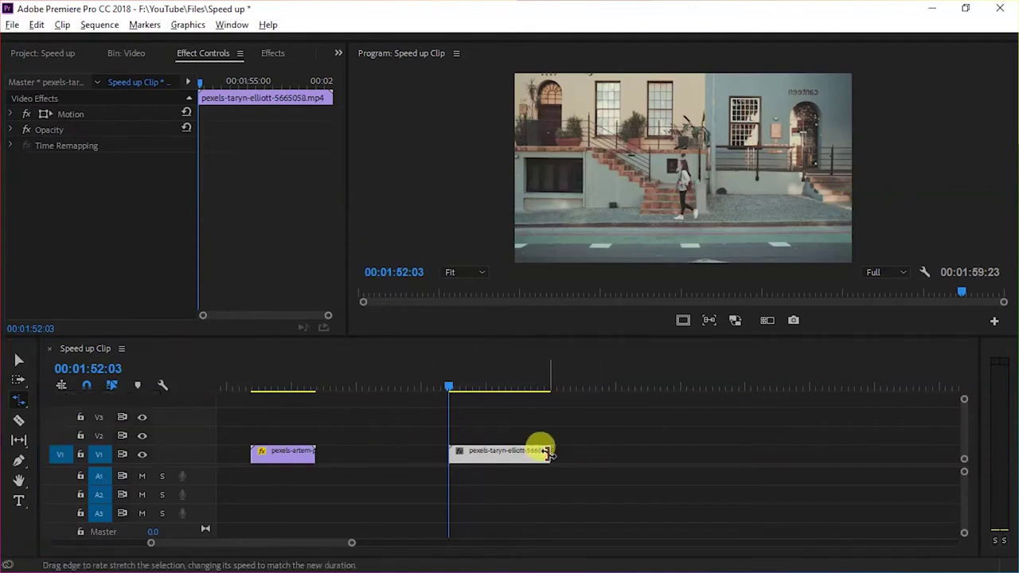
scroll(517, 450, "up", 2)
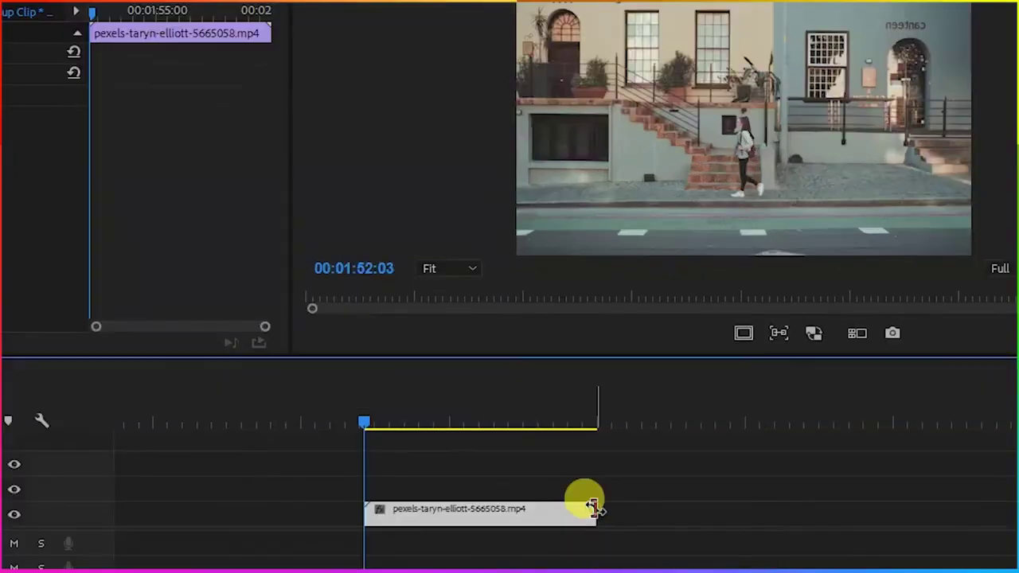
left_click_drag(592, 508, 444, 506)
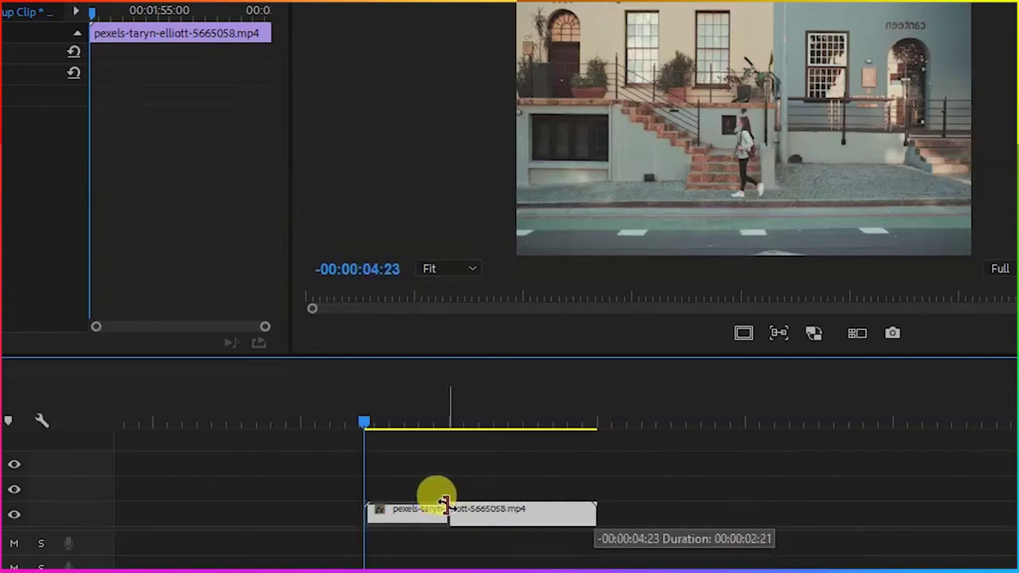
left_click_drag(444, 504, 448, 506)
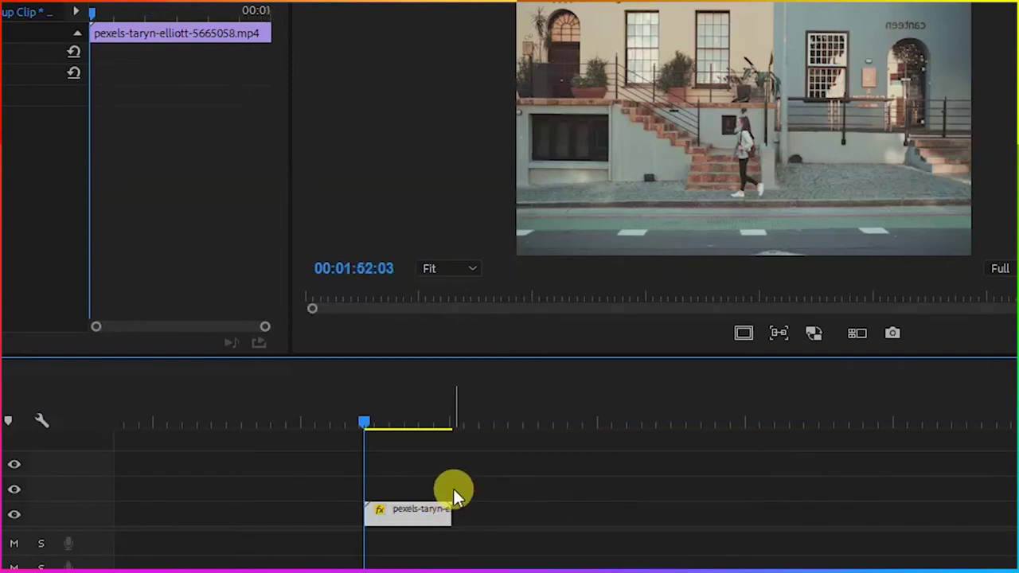
- Preview the stretched street clip, undo the stretch, replay it, then retry shortening and undo again
key("space")
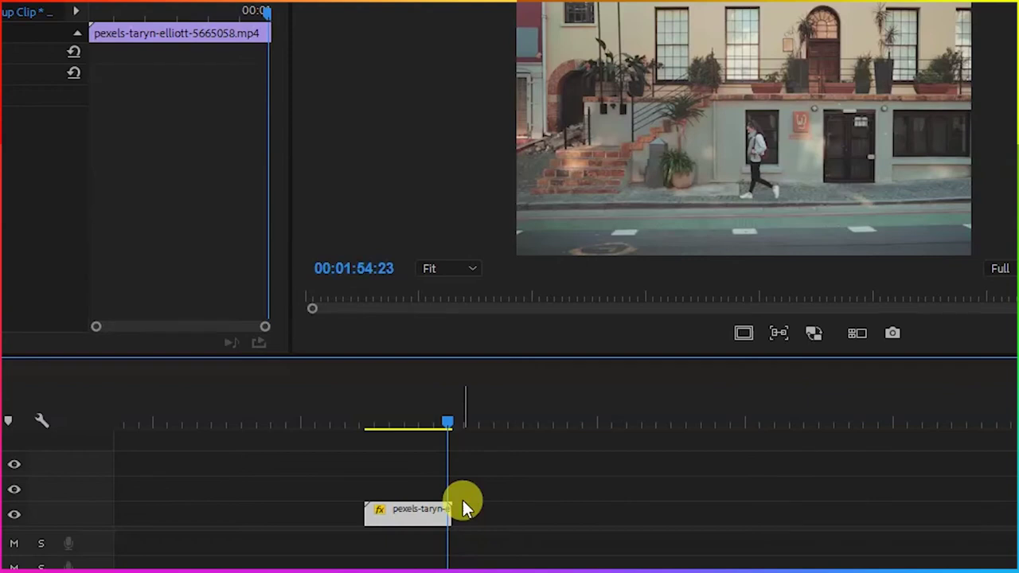
key("ctrl+z")
left_click_drag(445, 410, 370, 413)
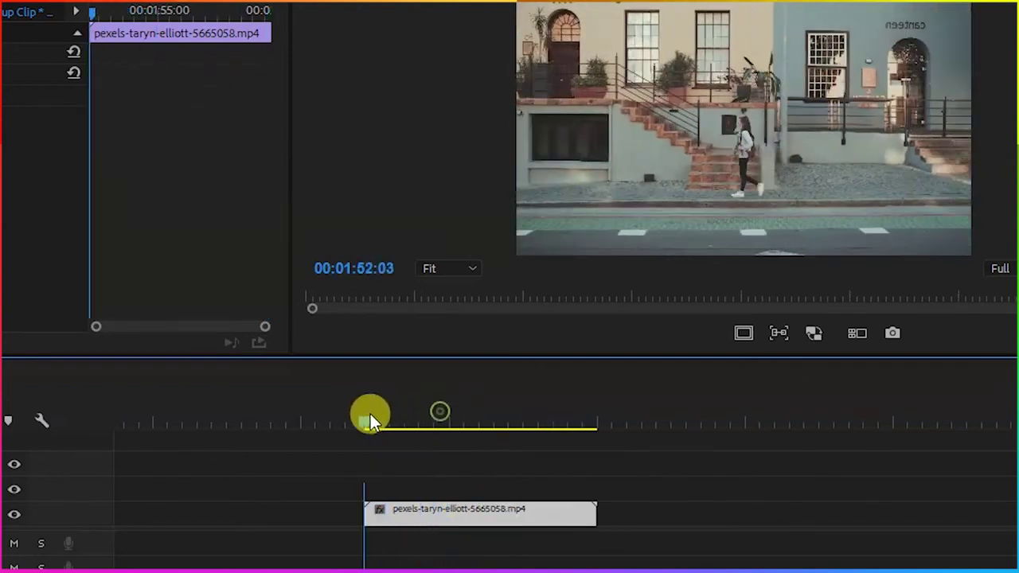
key("space")
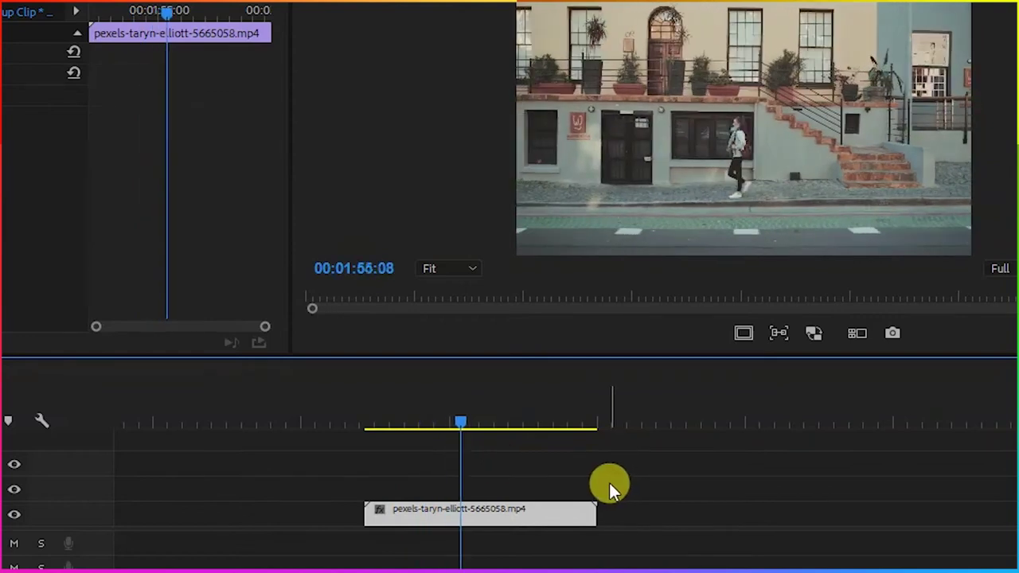
key("space")
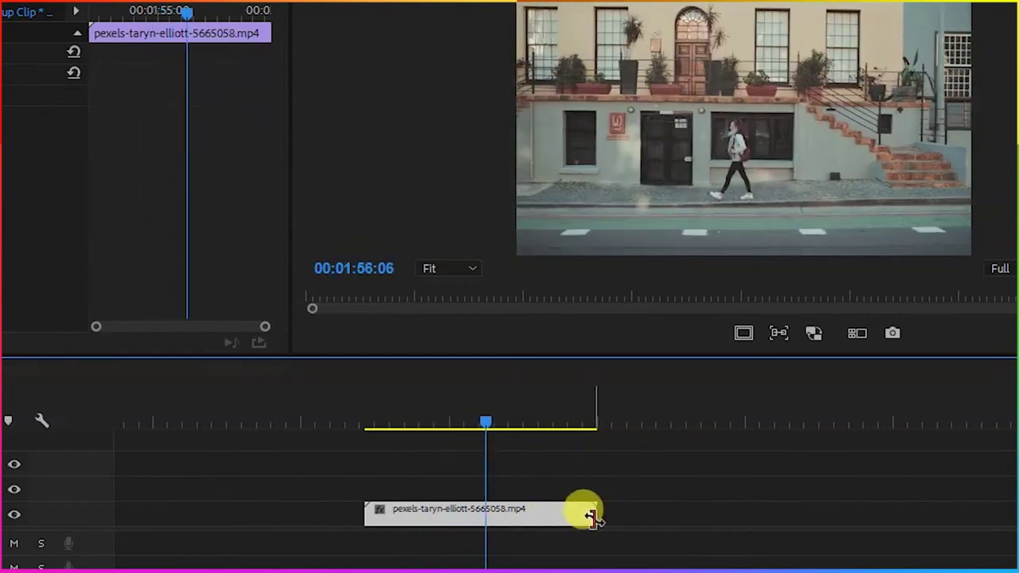
left_click_drag(592, 516, 487, 510)
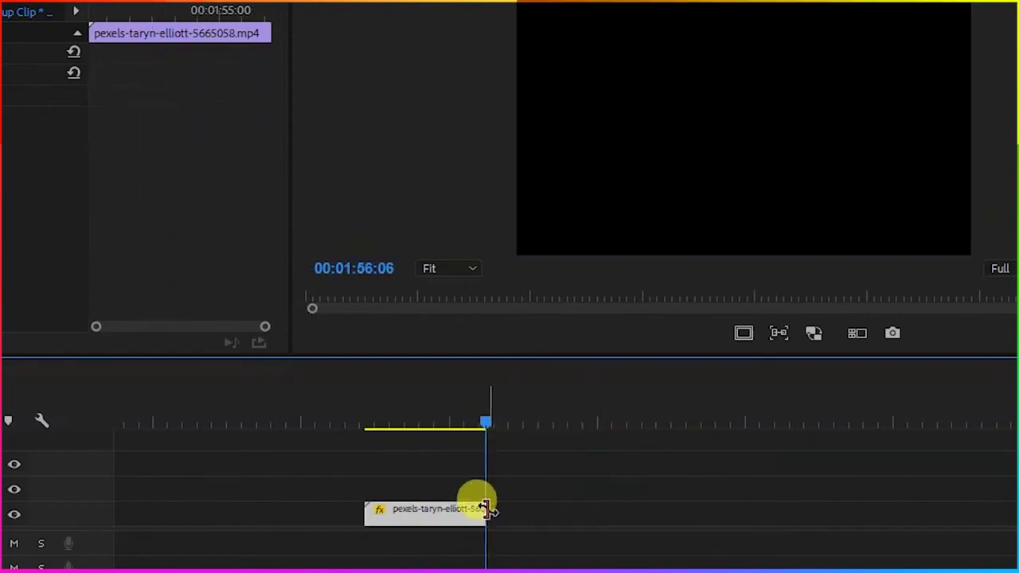
key("ctrl+z")
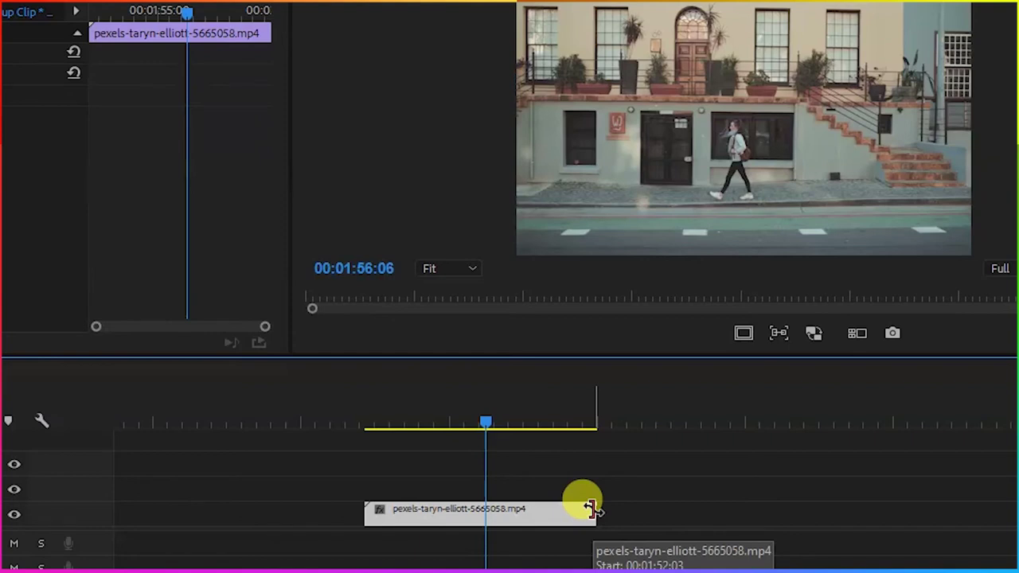
- Drag the street clip's right edge rightward to slow it to 66.43%, then play it back
left_click_drag(589, 509, 593, 510)
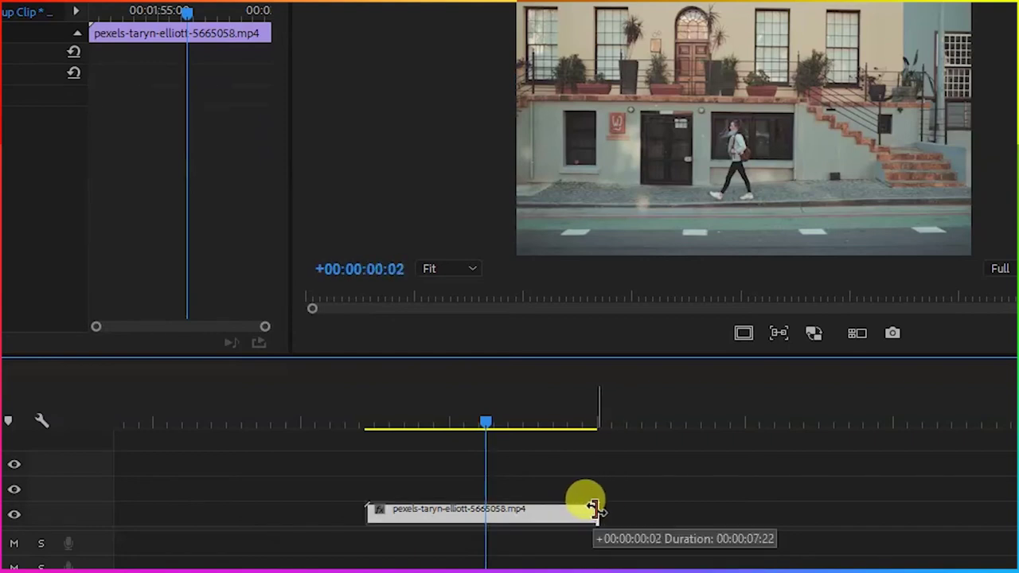
left_click_drag(595, 509, 660, 509)
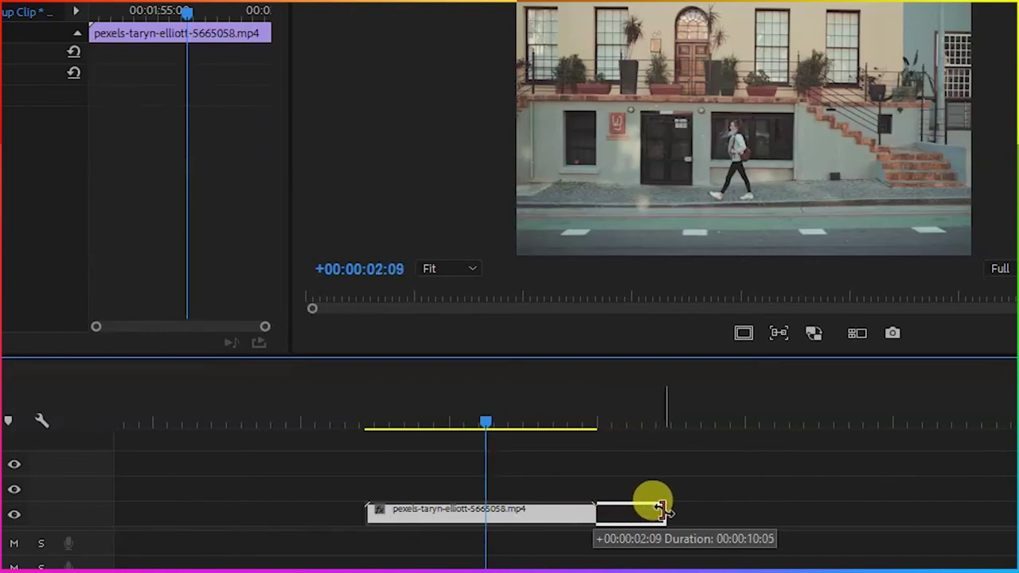
left_click_drag(660, 509, 712, 509)
key("space")
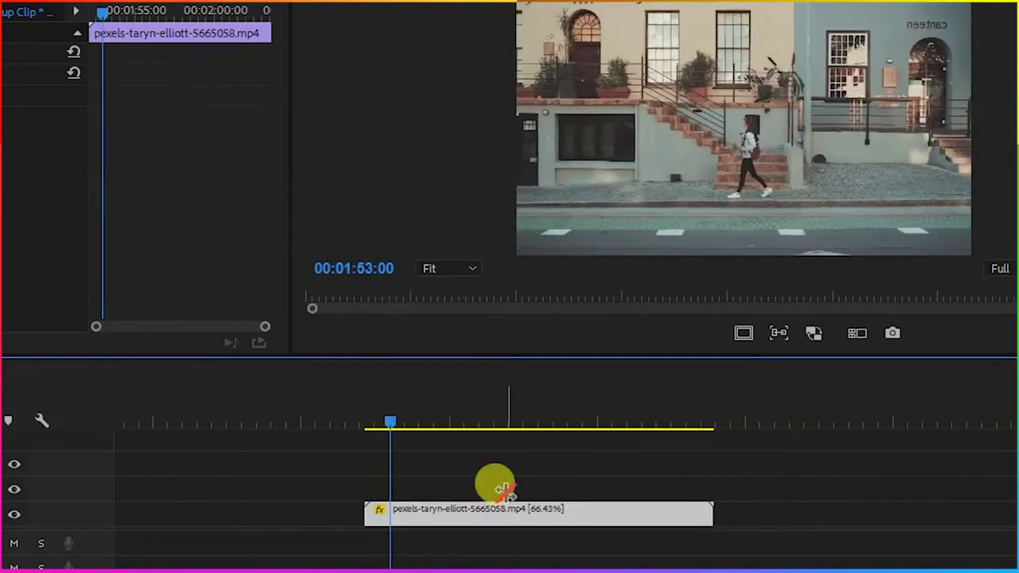